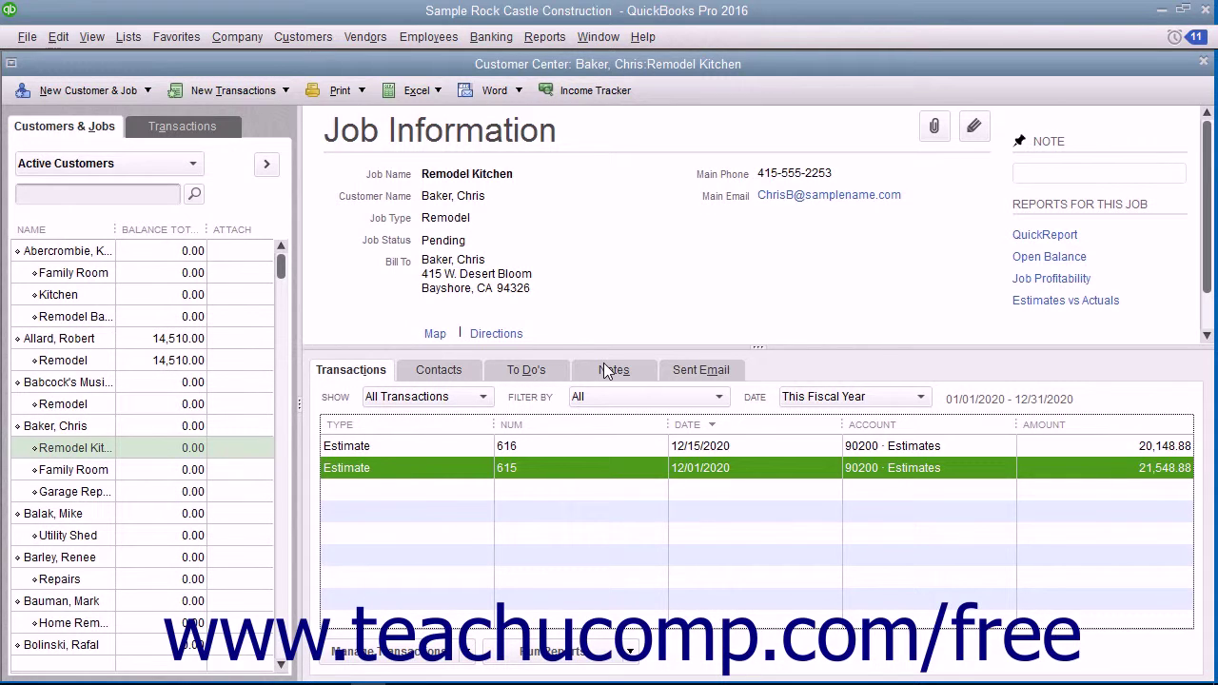
left_click(329, 37)
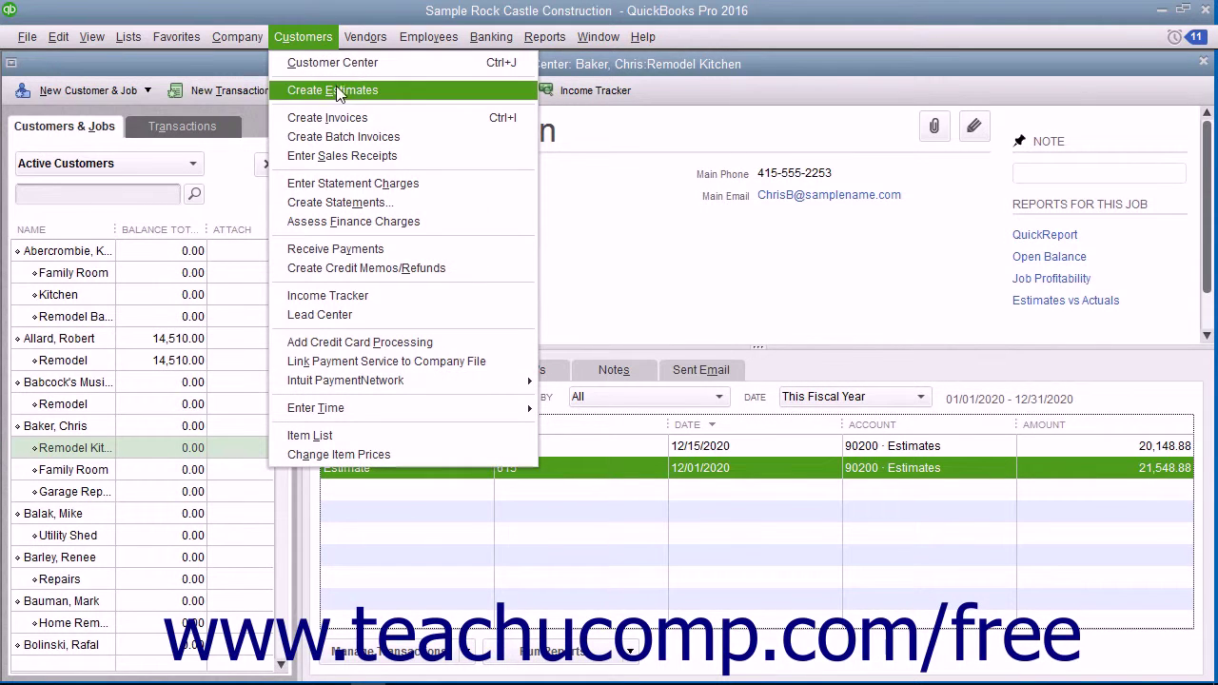
left_click(340, 118)
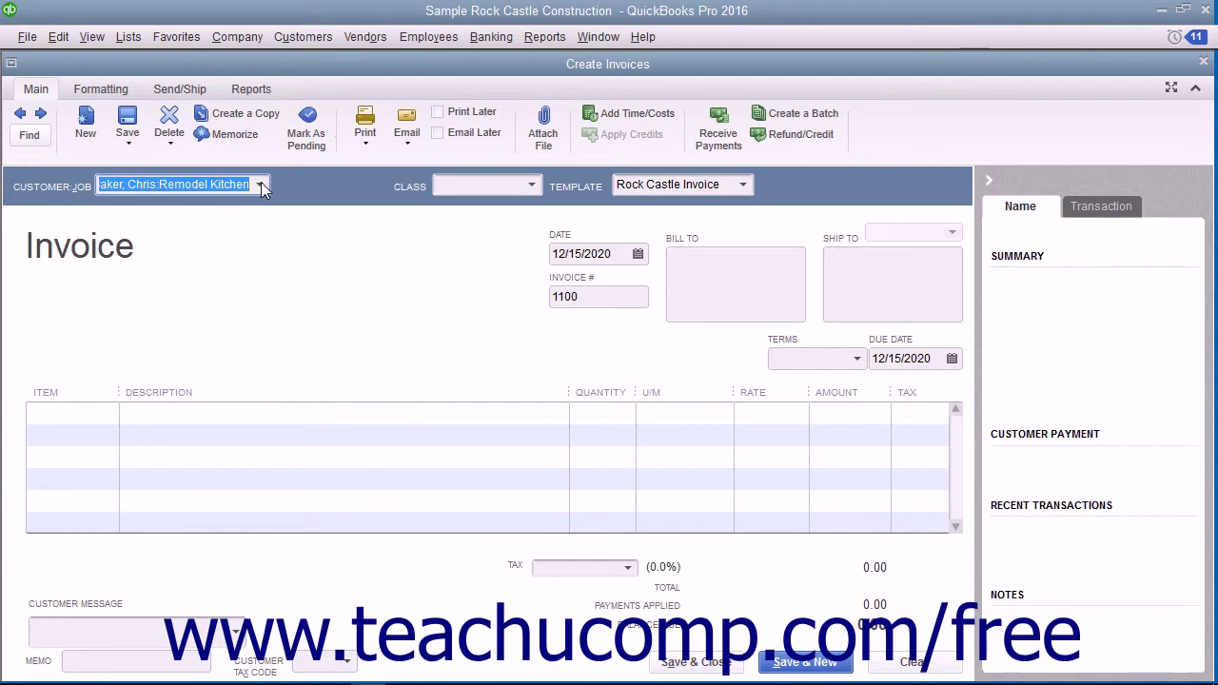
key("Tab")
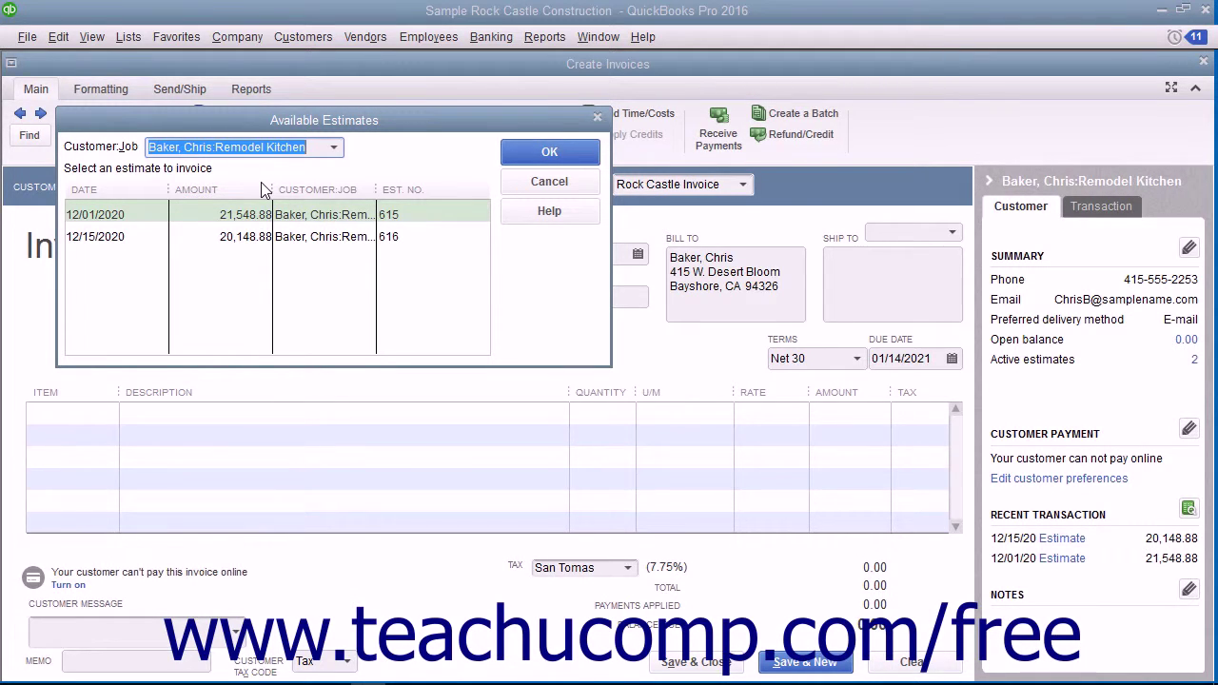
left_click(222, 220)
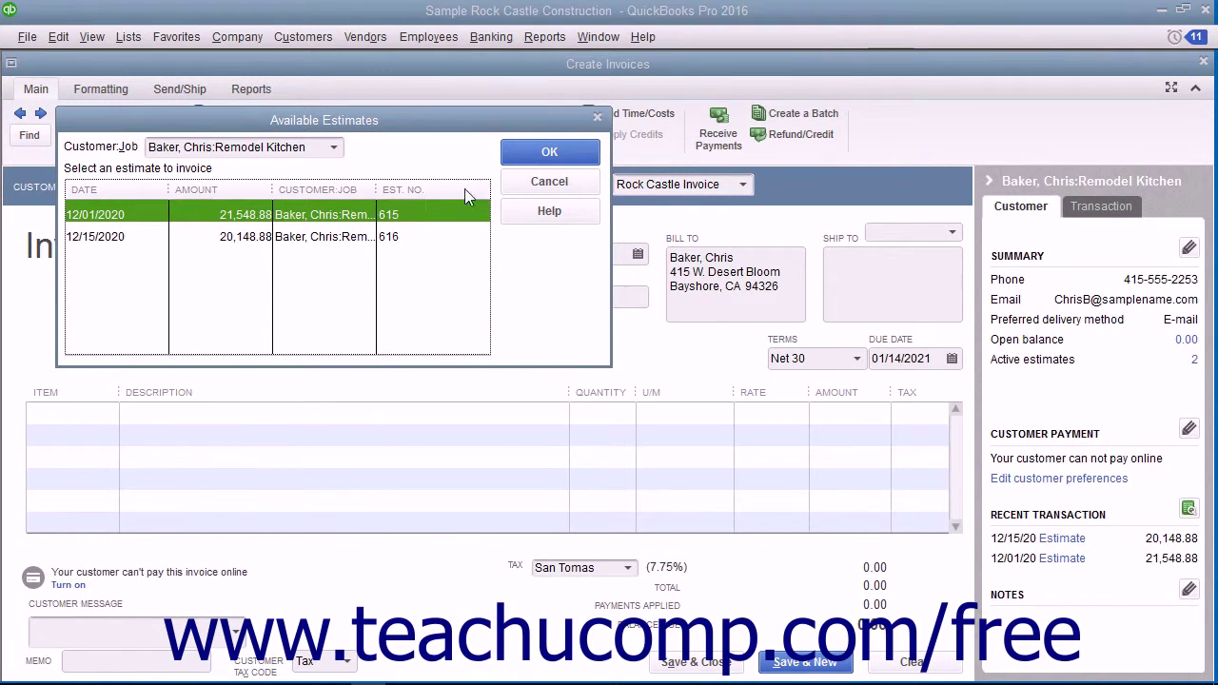
left_click(538, 154)
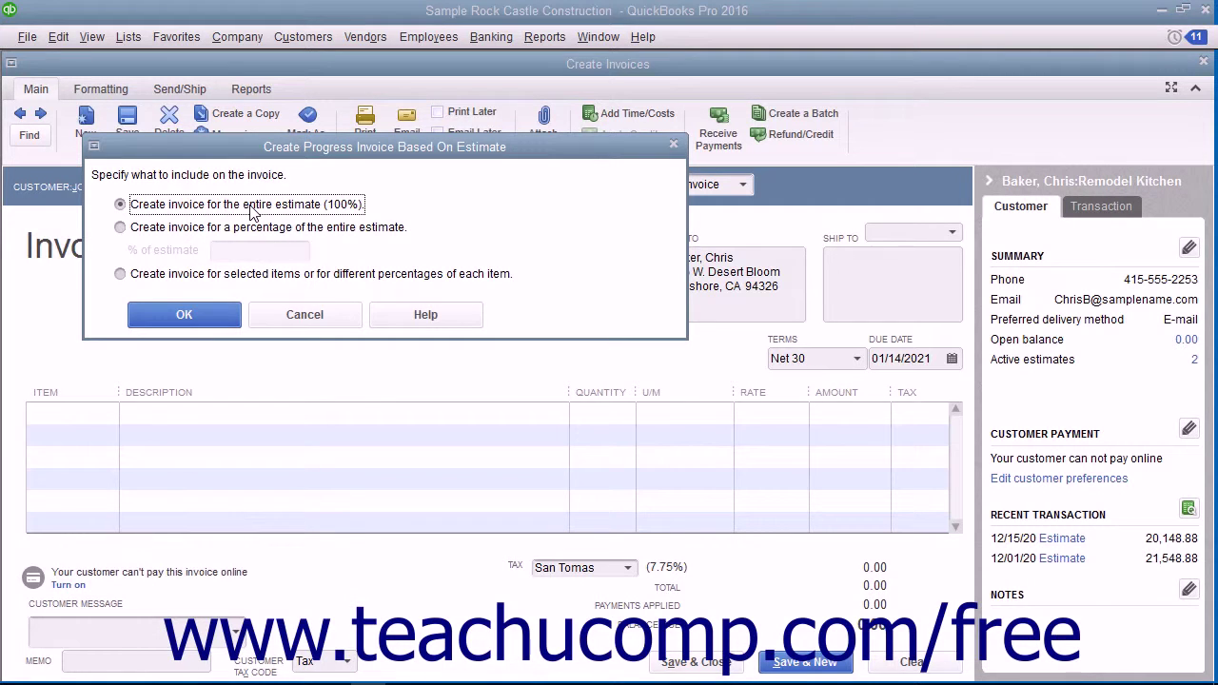
Compare the progress billing options, then choose to bill selected items or different percentages of each item
left_click(237, 230)
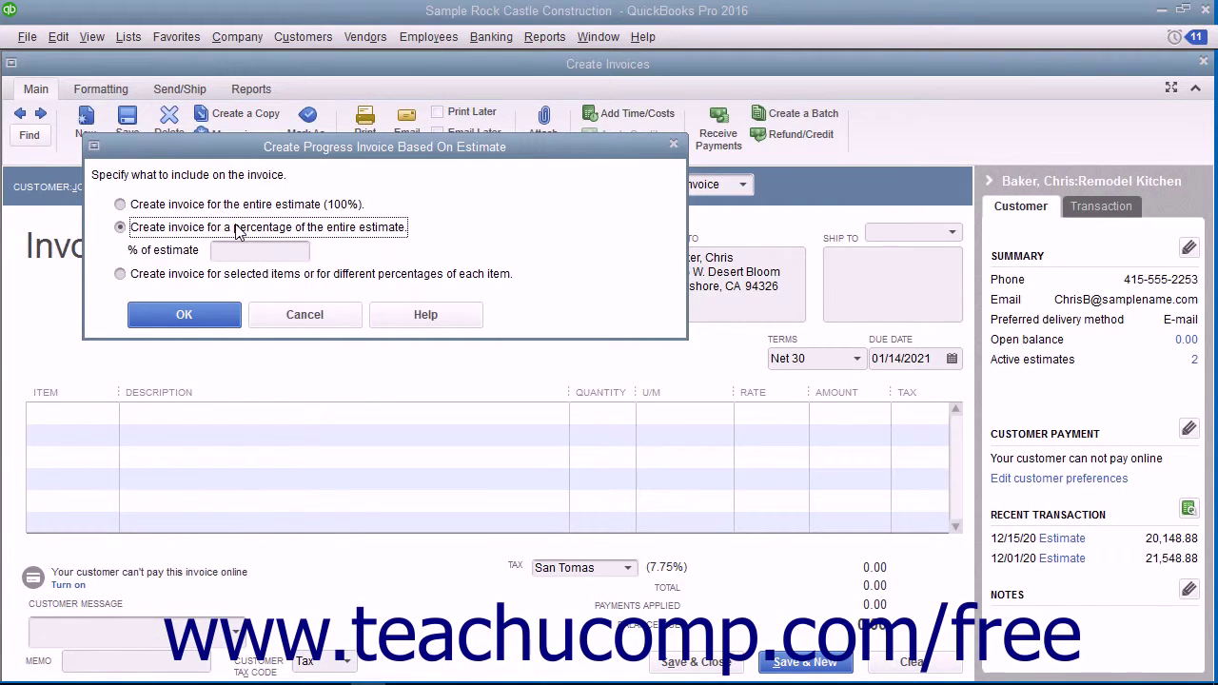
left_click(233, 275)
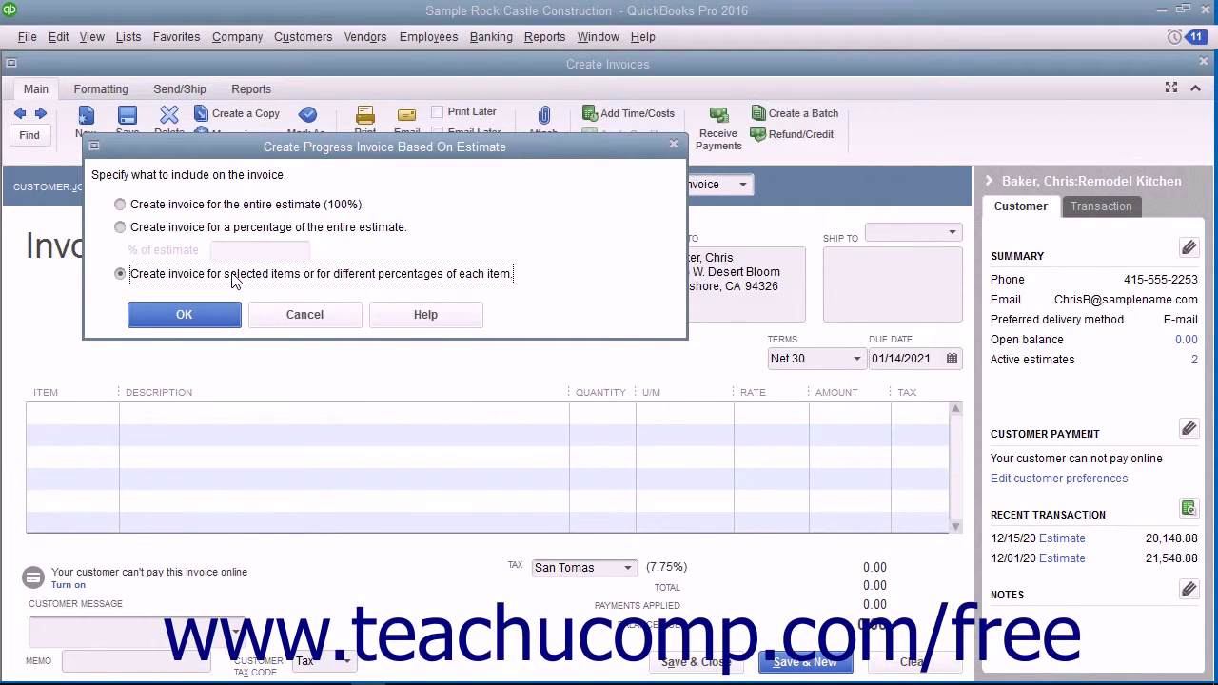
left_click(246, 204)
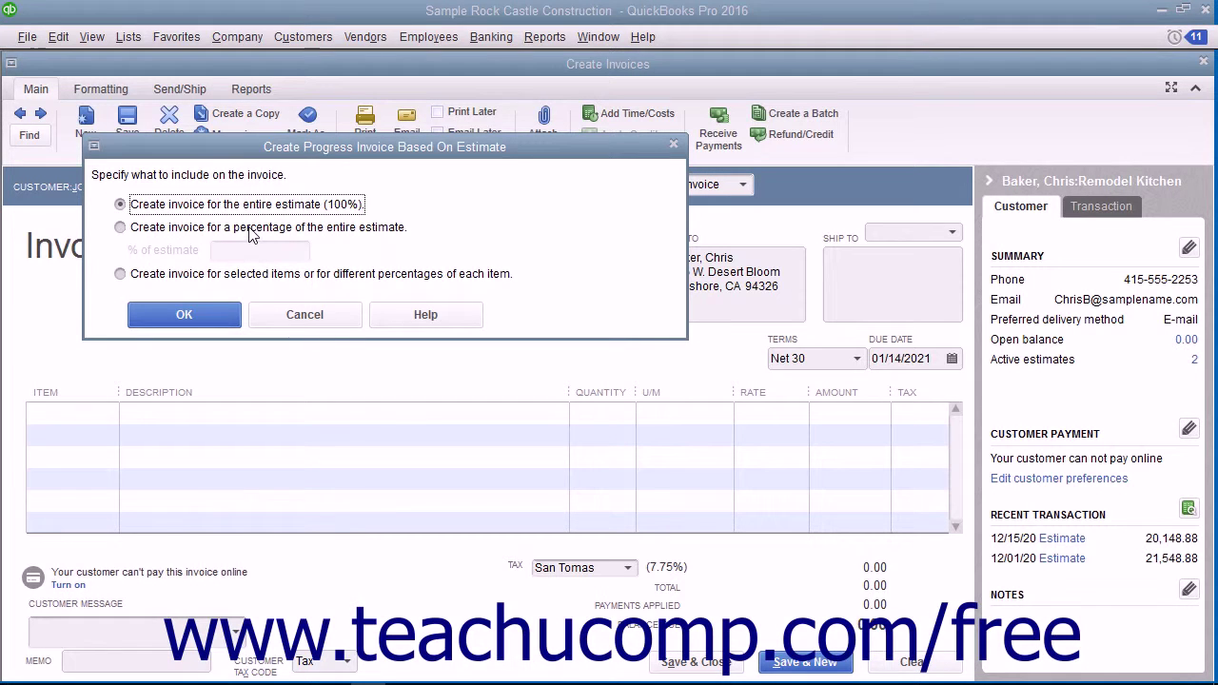
left_click(250, 231)
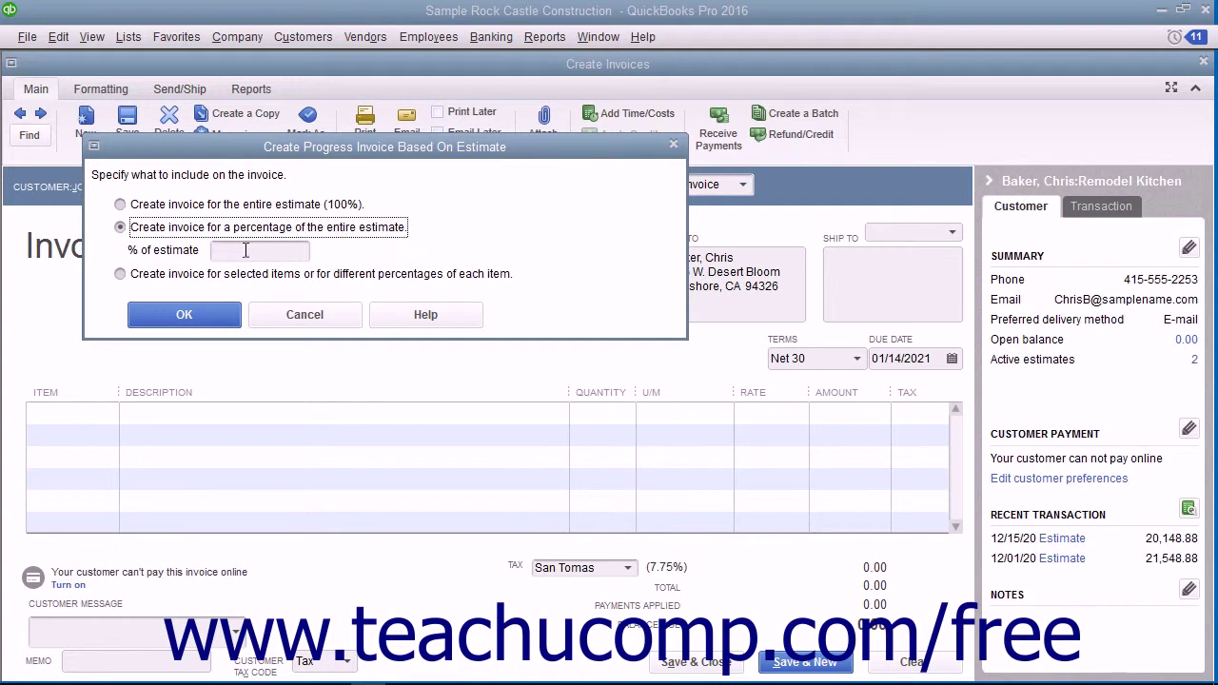
left_click(245, 251)
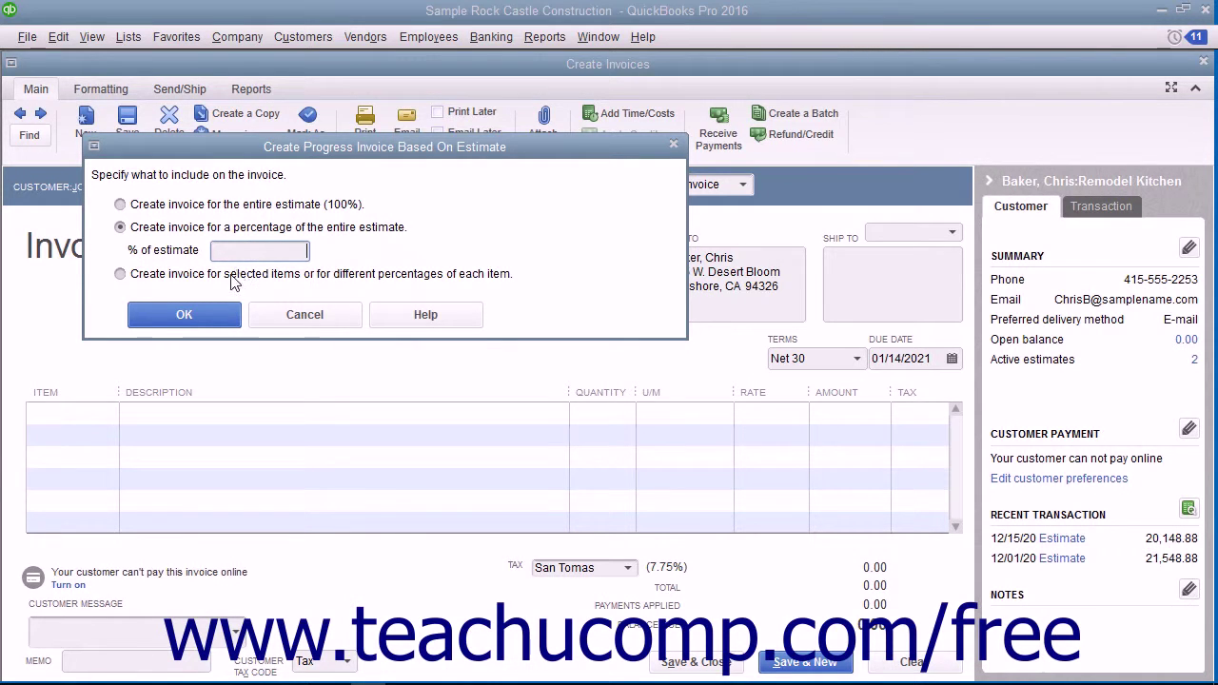
left_click(230, 276)
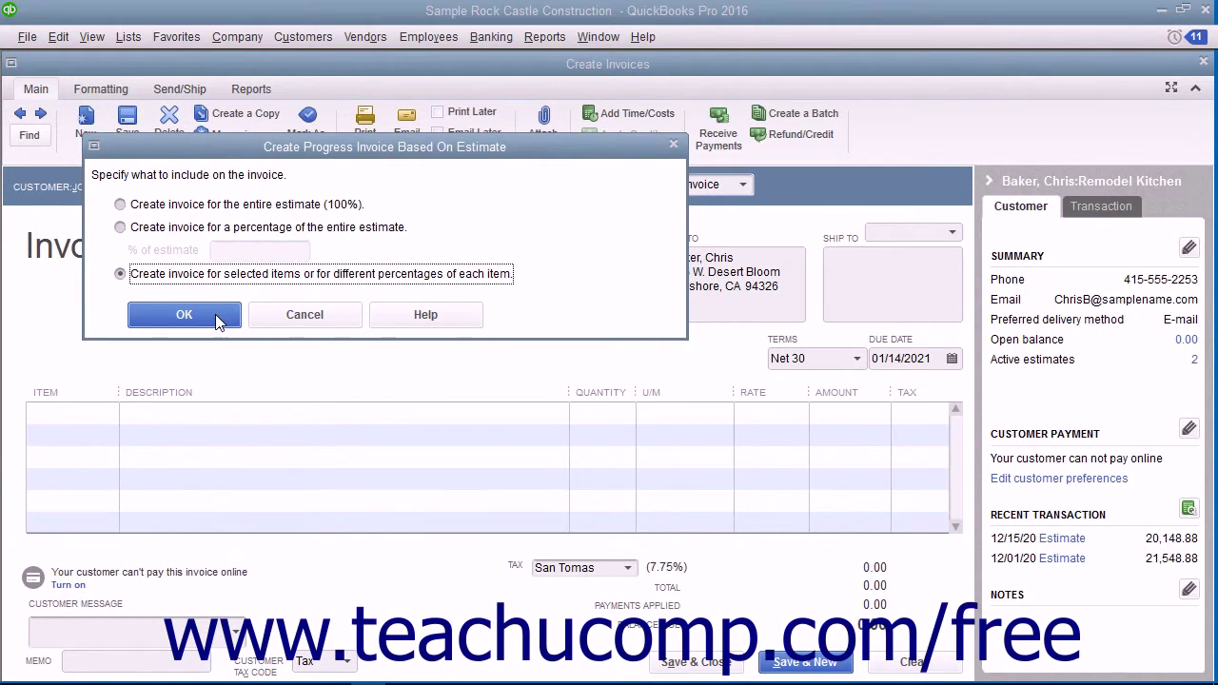
Bill a quantity of 40 for the Removal item ($1,400), leaving other estimate items at zero
left_click(215, 317)
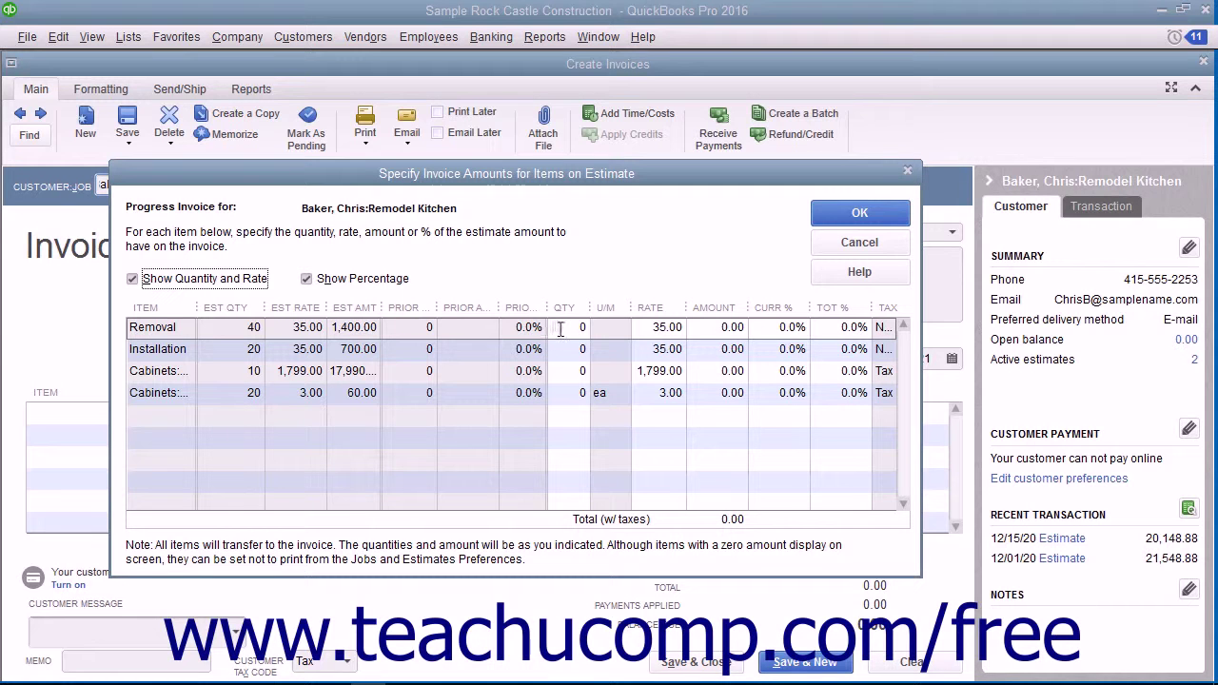
left_click(571, 328)
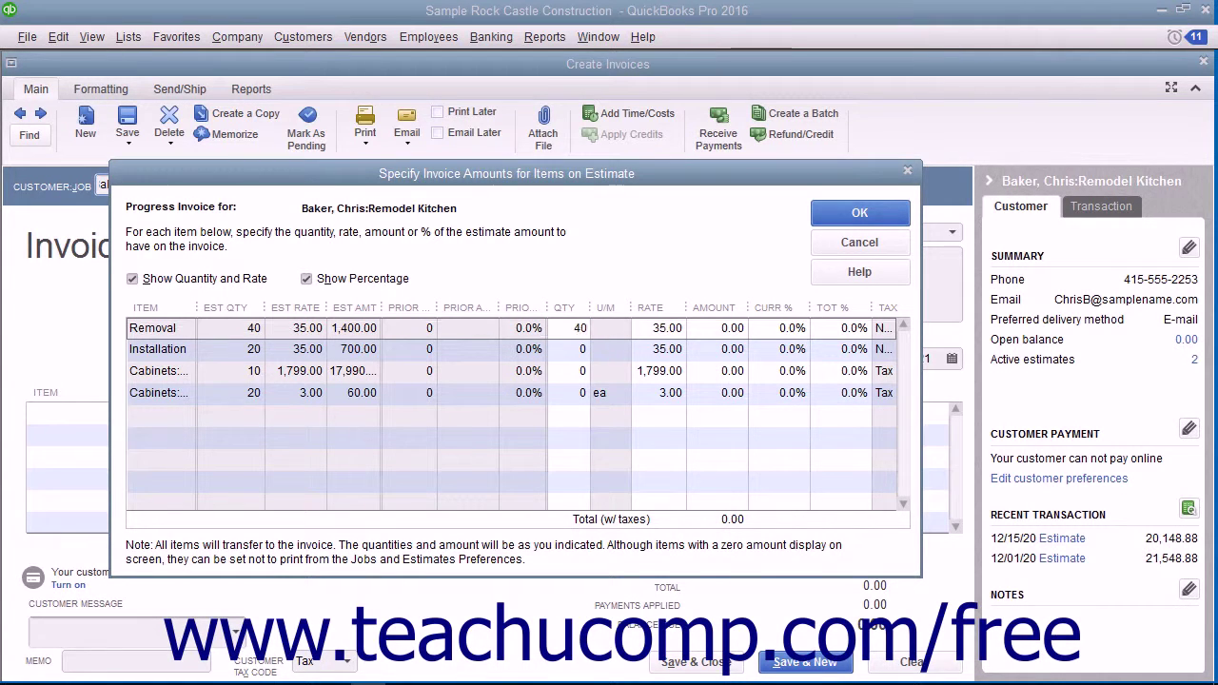
type("40")
left_click(837, 215)
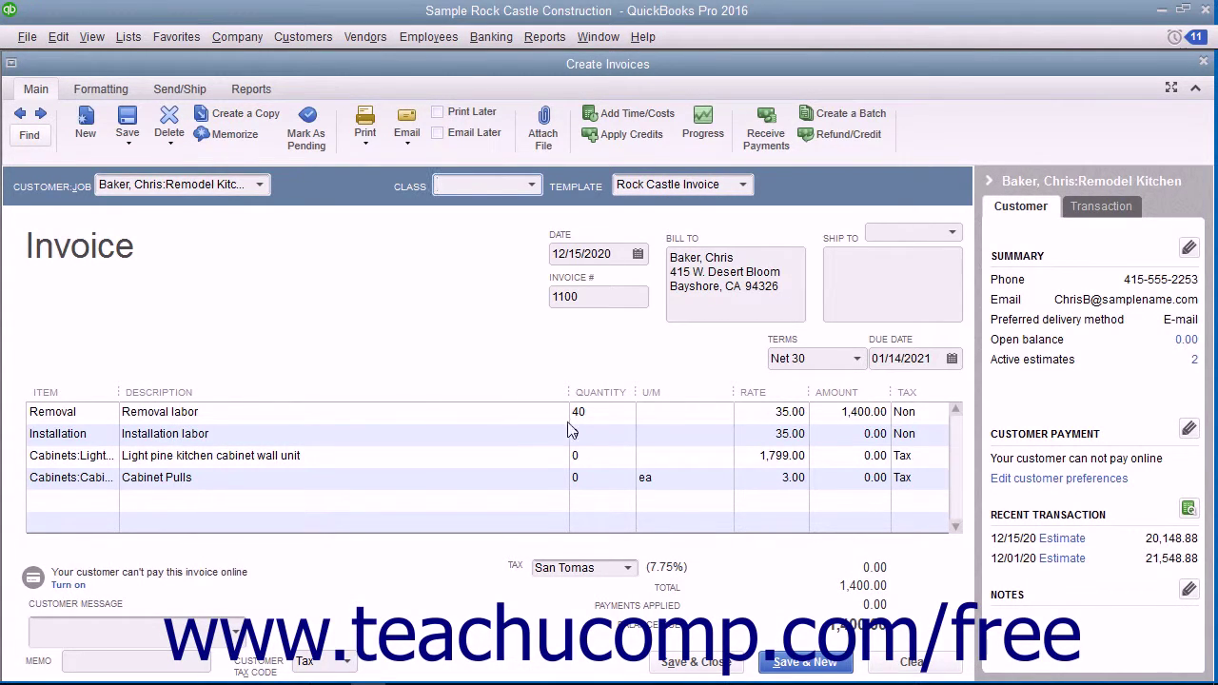
Save and close invoice 1100 for $1,400 of Removal labor
left_click(693, 664)
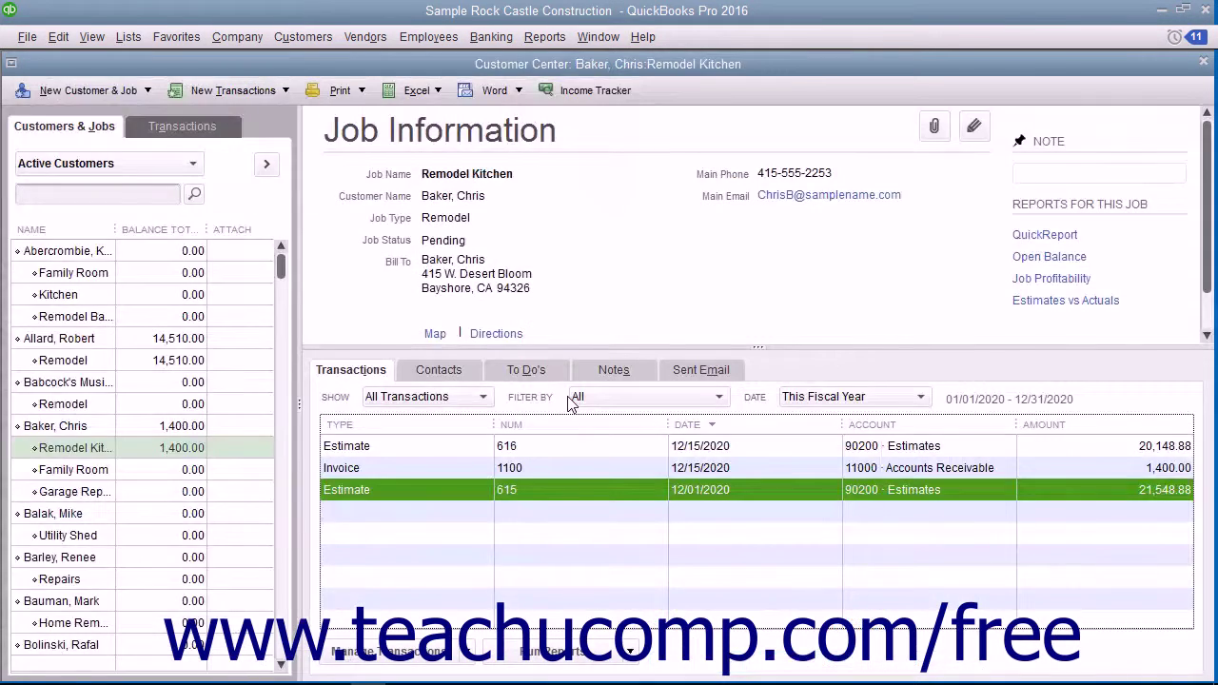